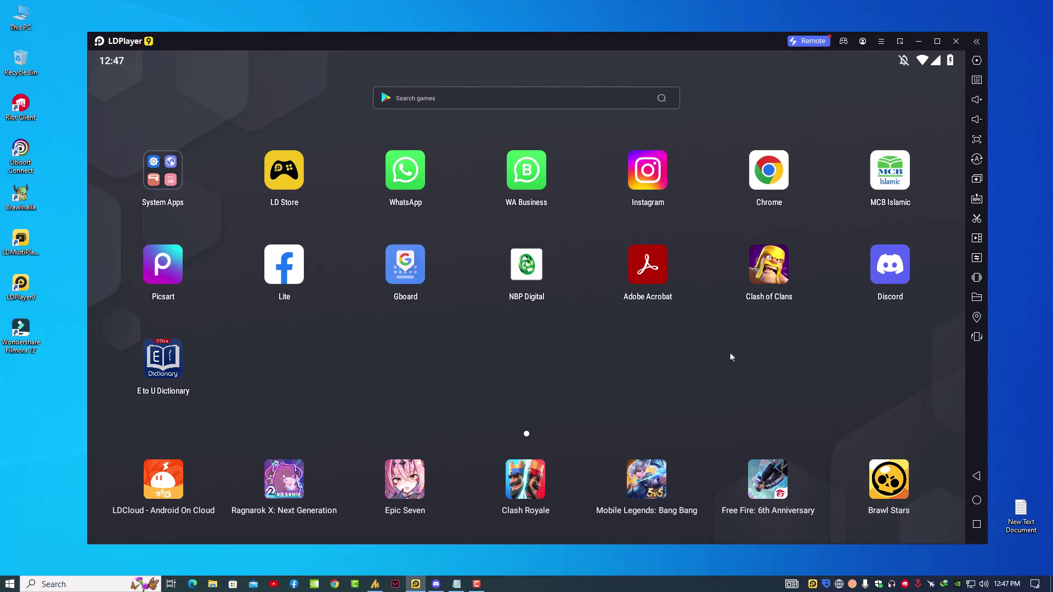
Minimize LDPlayer, open Task Manager maximized, and examine the computer's performance information.
left_click(919, 44)
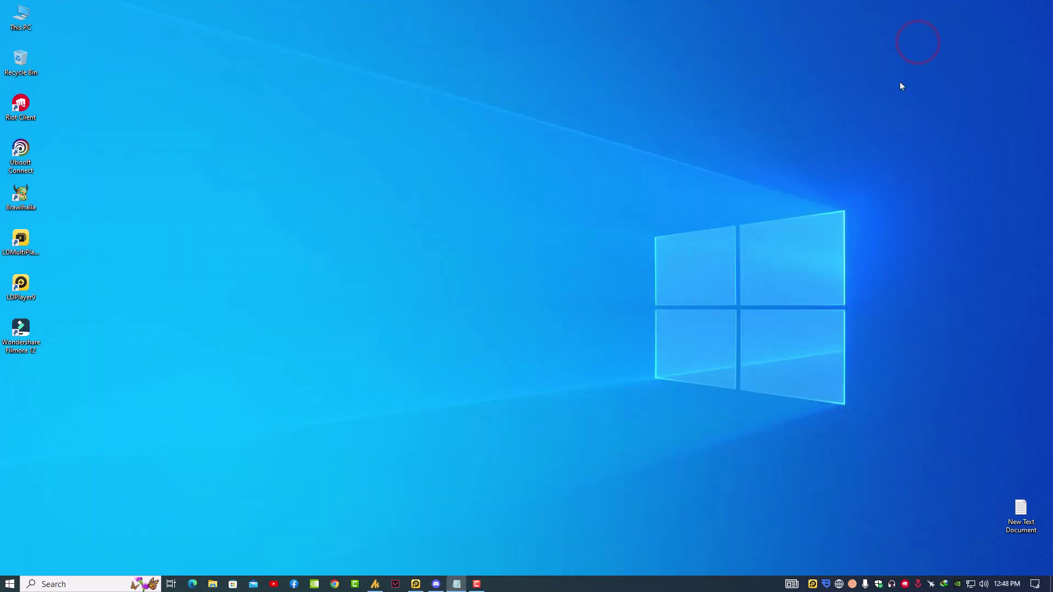
right_click(663, 586)
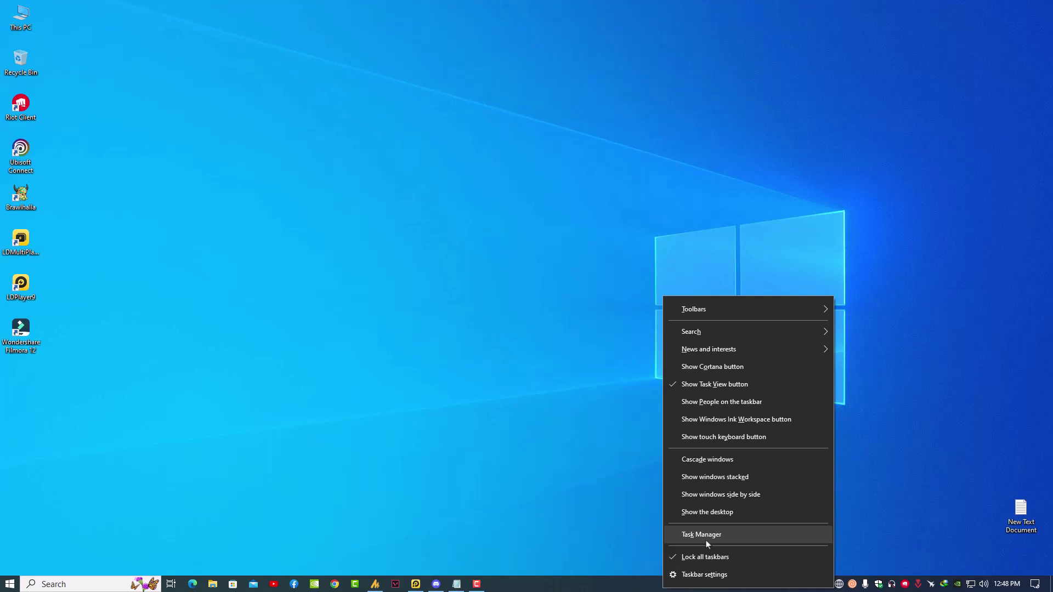
left_click(738, 538)
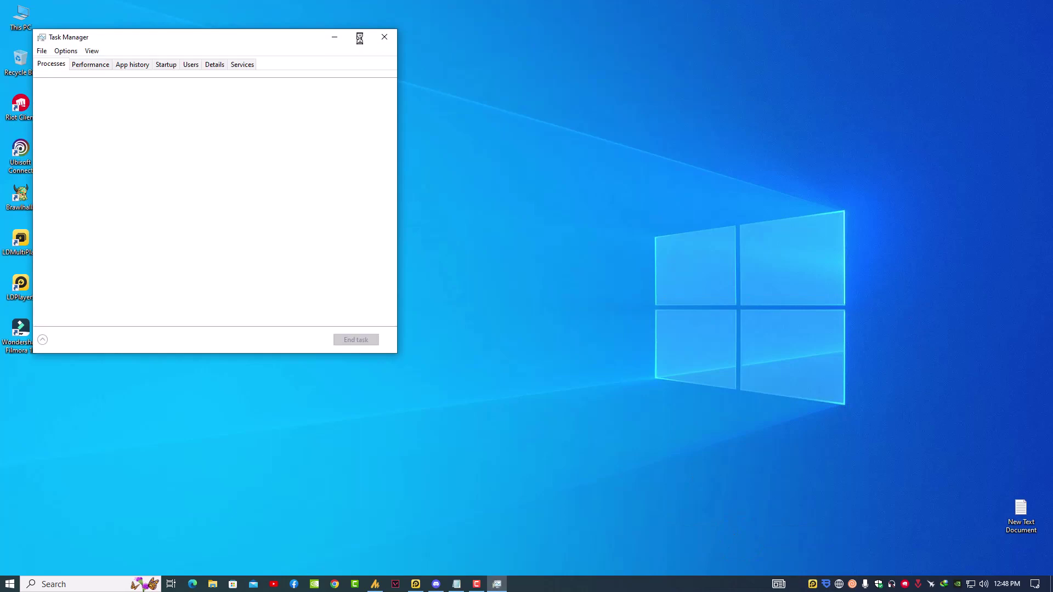
left_click(359, 37)
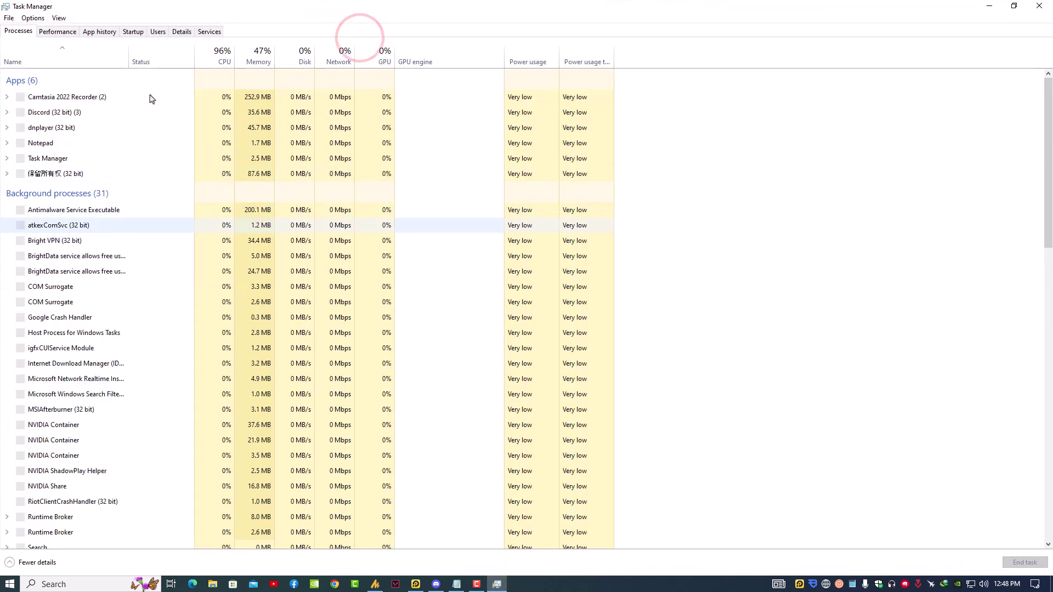
left_click(57, 31)
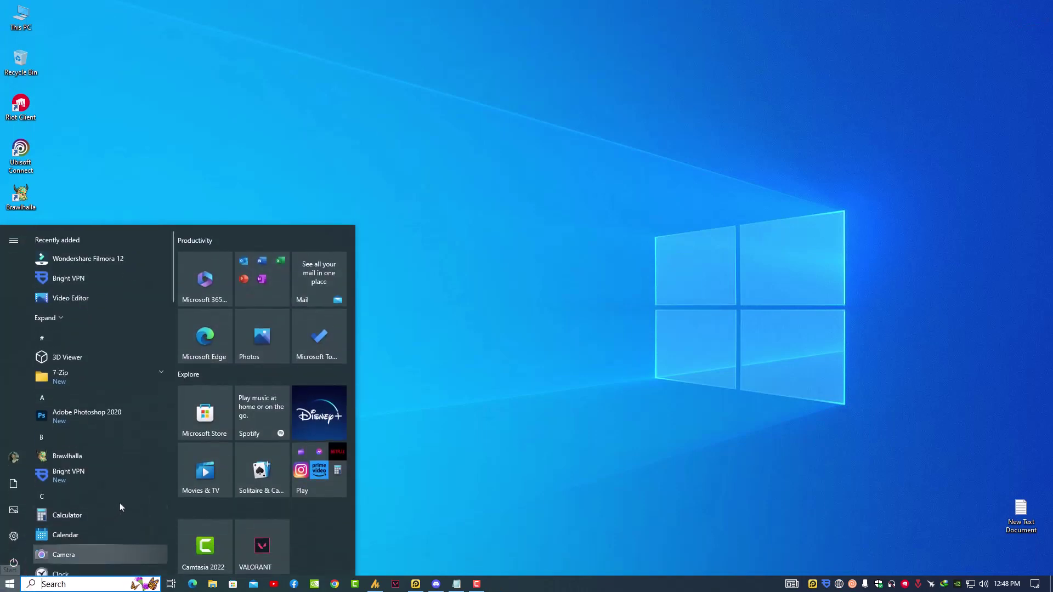
Search Windows for Control Panel and open its Programs section.
left_click(947, 104)
key("super")
type("contr")
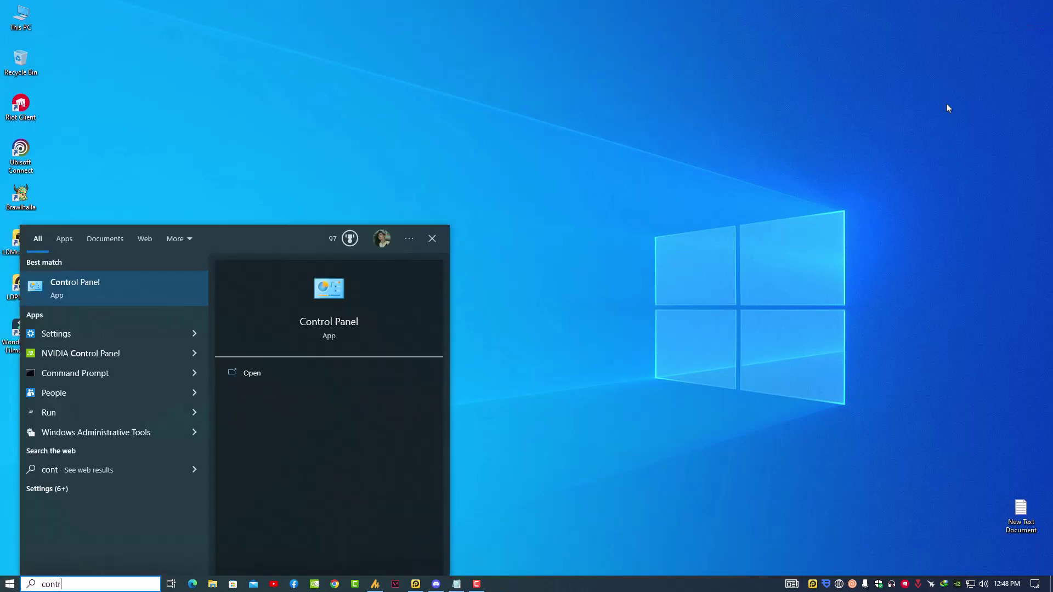
key("Return")
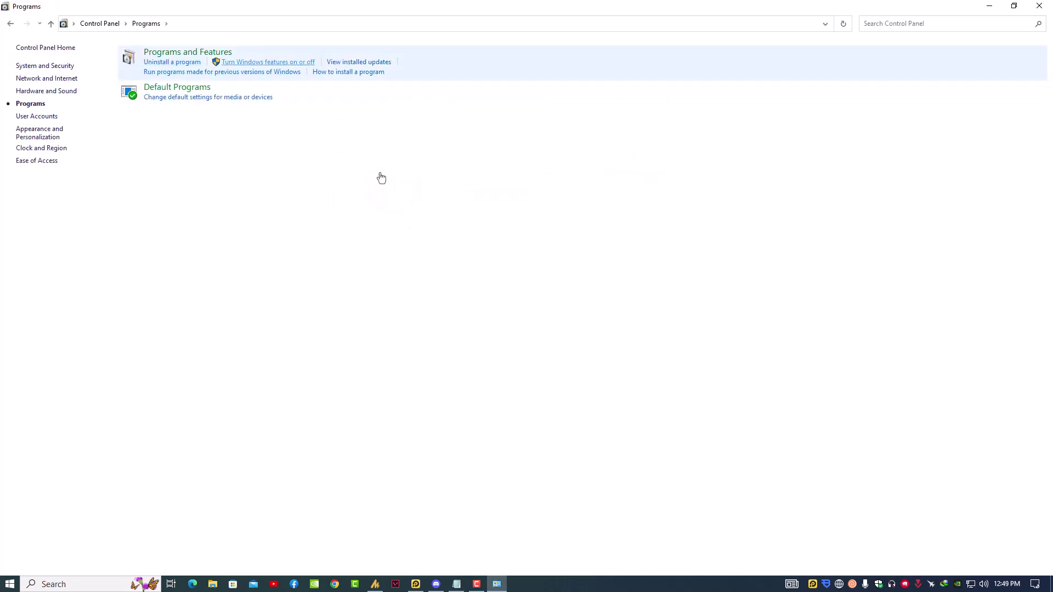
Review the list of optional Windows features in a maximized window, accept it, and close Control Panel.
left_click(289, 63)
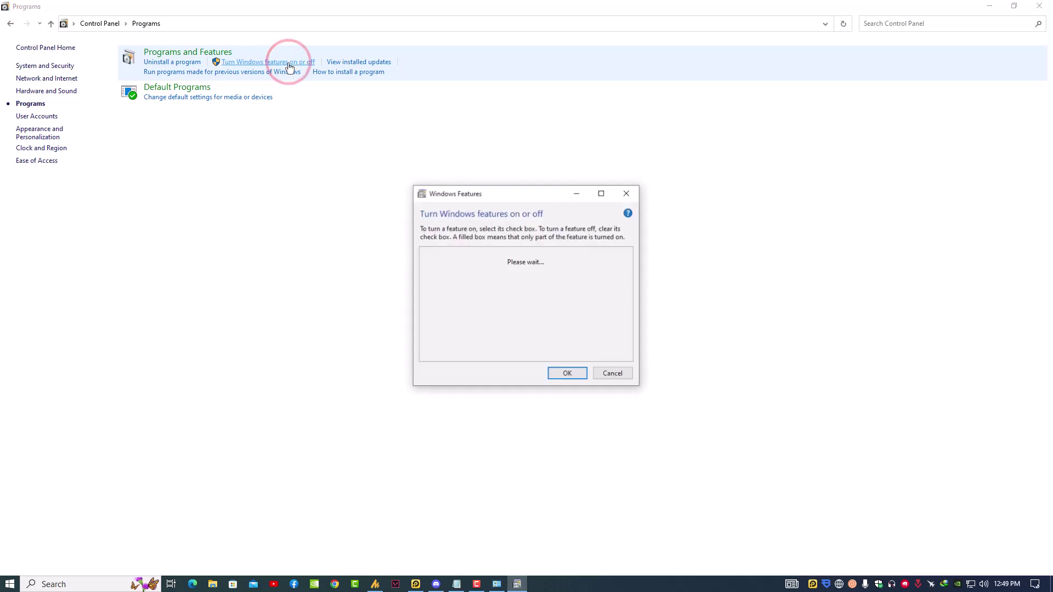
left_click_drag(519, 196, 516, 174)
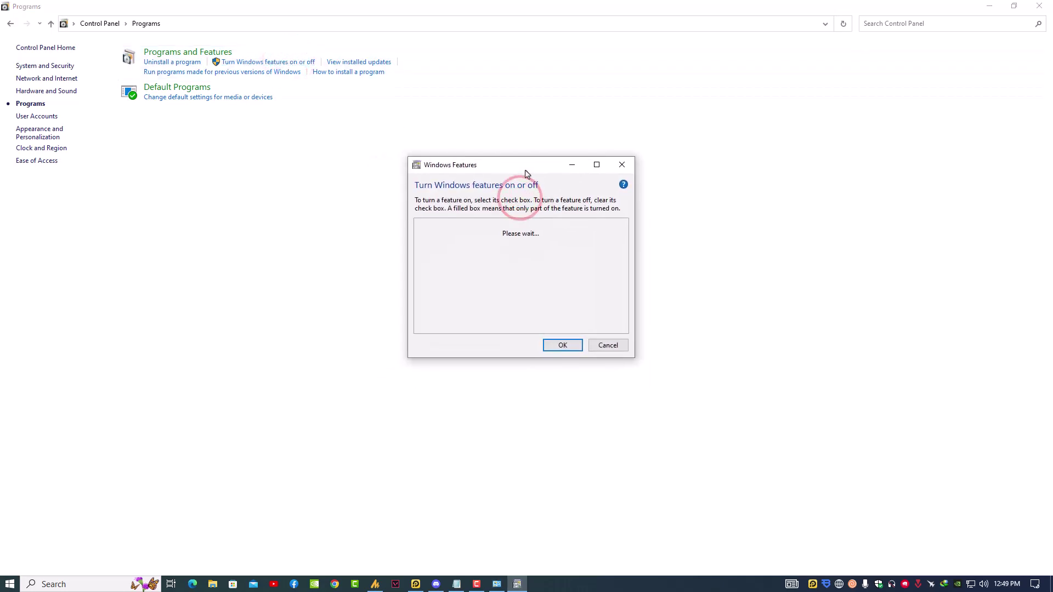
left_click(596, 164)
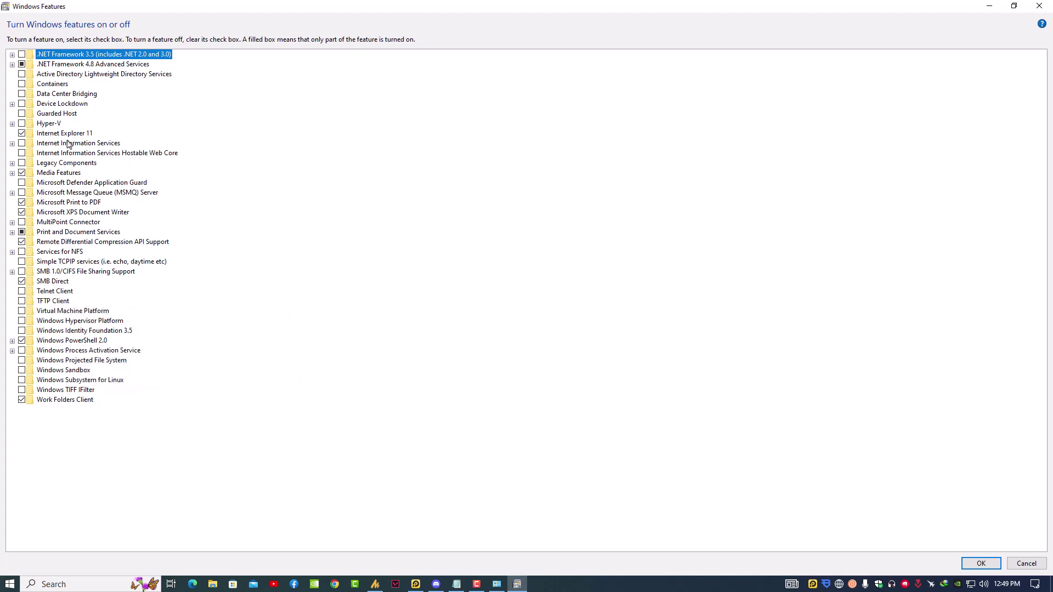
left_click(981, 564)
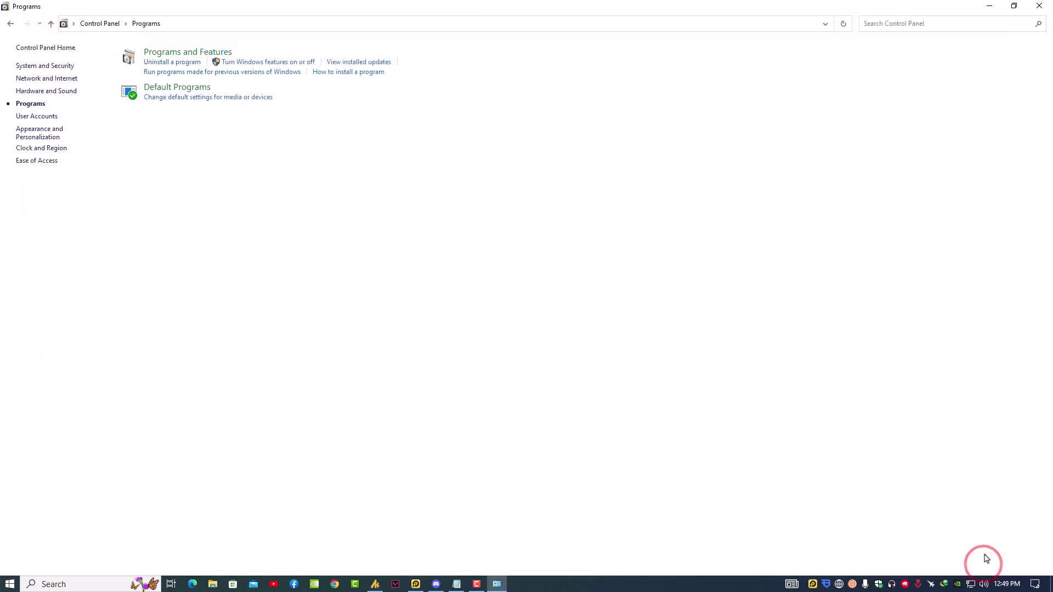
left_click(1039, 6)
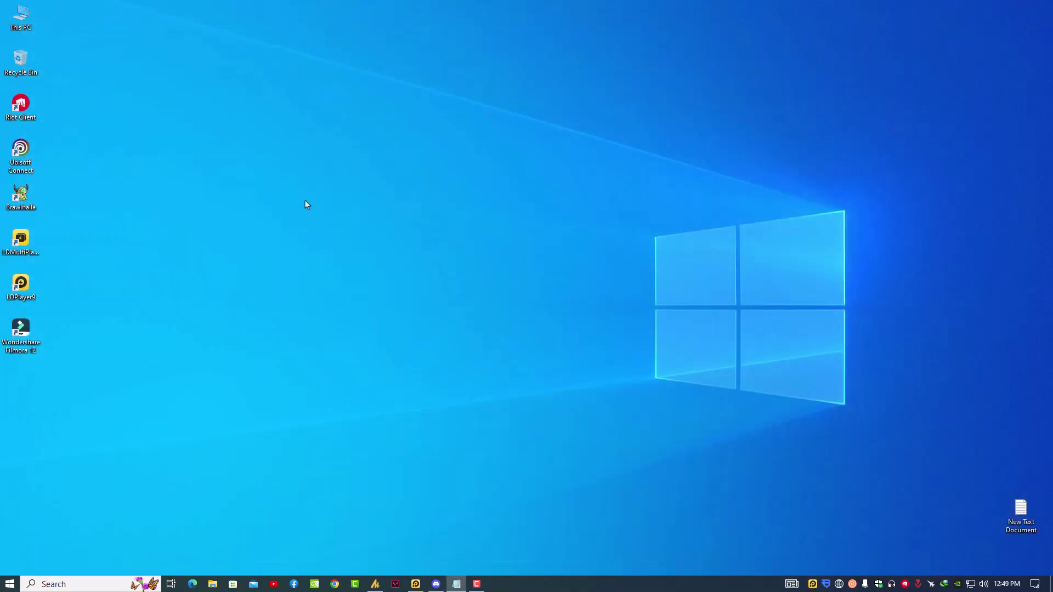
Open the LDPlayer9 shortcut's file location, launch dnmultiplayer from that folder, and close the folder window.
double_click(30, 284)
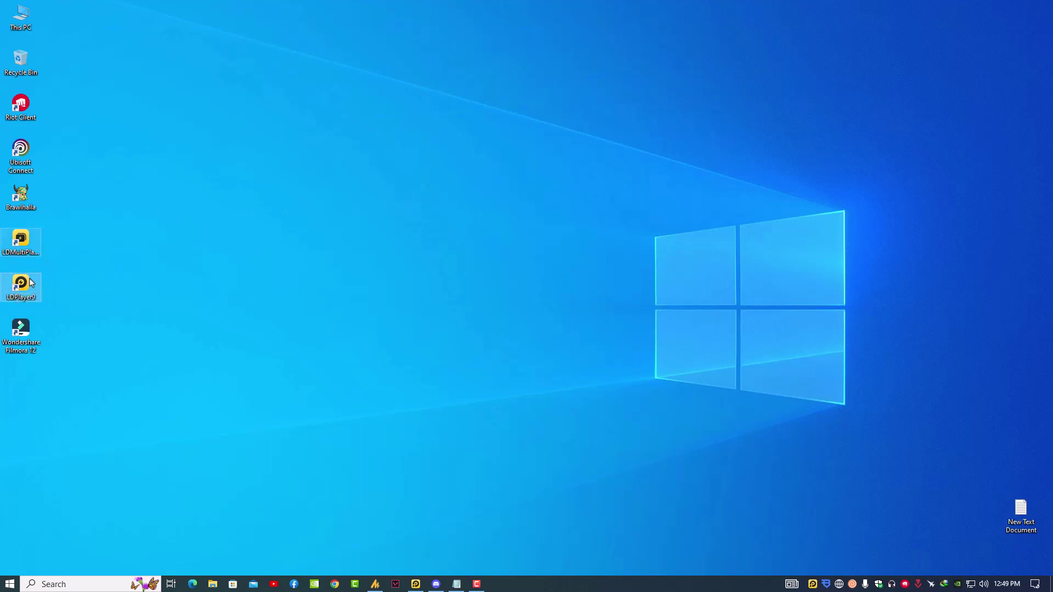
left_click(25, 240)
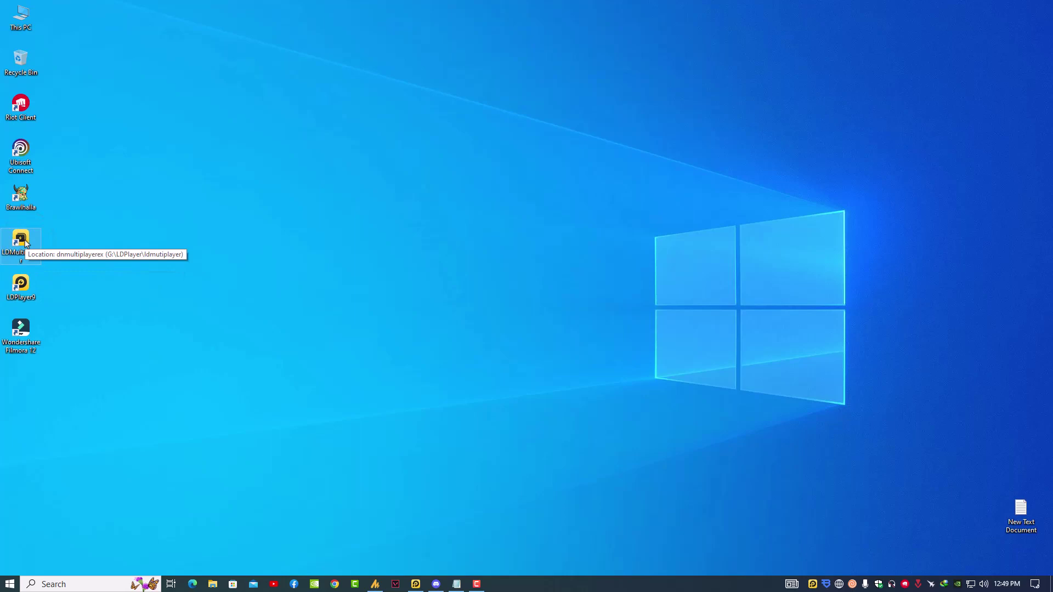
right_click(19, 283)
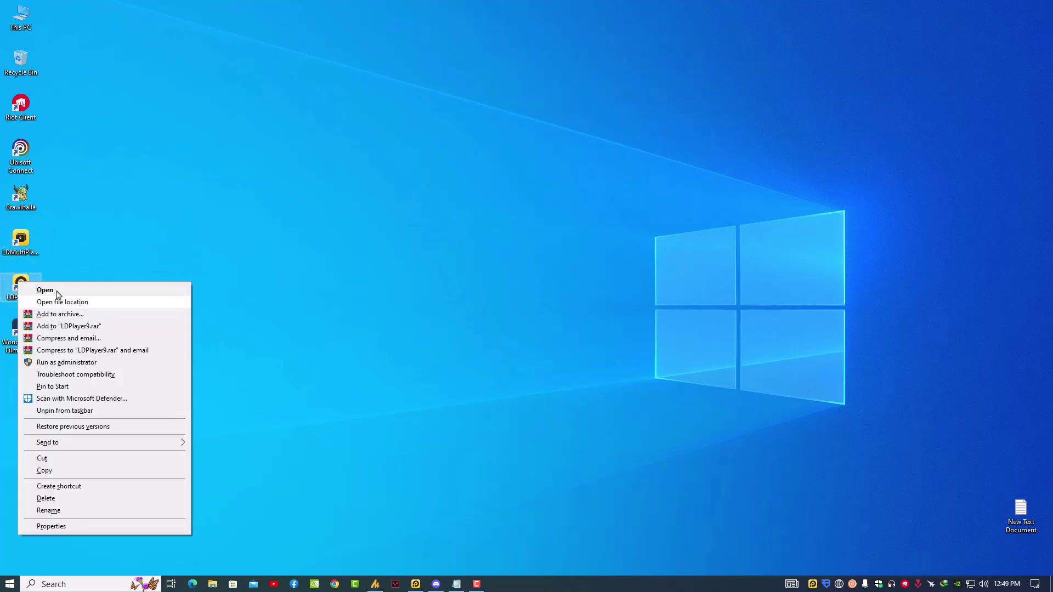
left_click(104, 303)
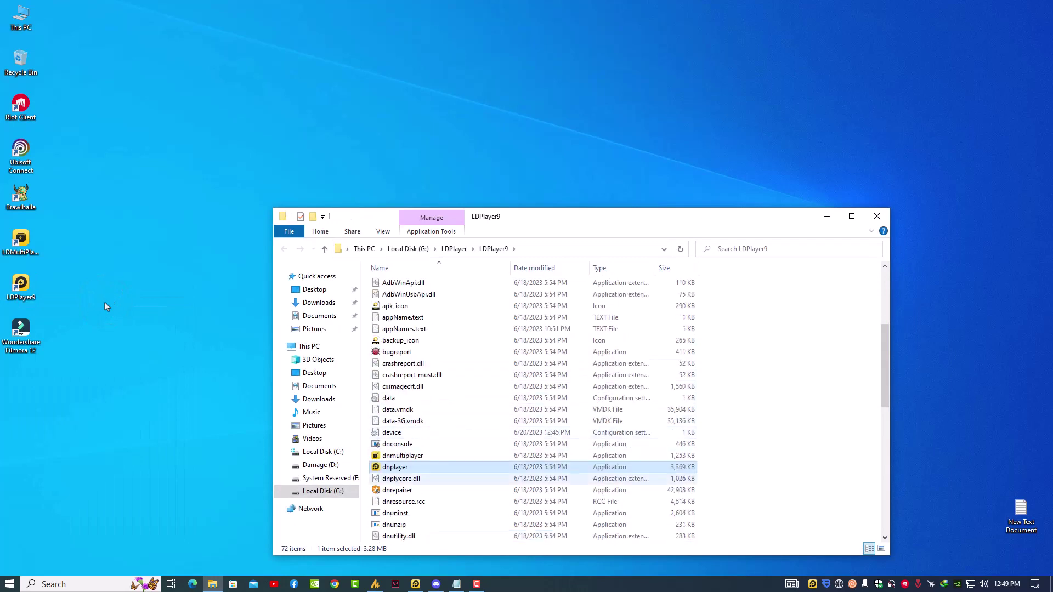
double_click(413, 456)
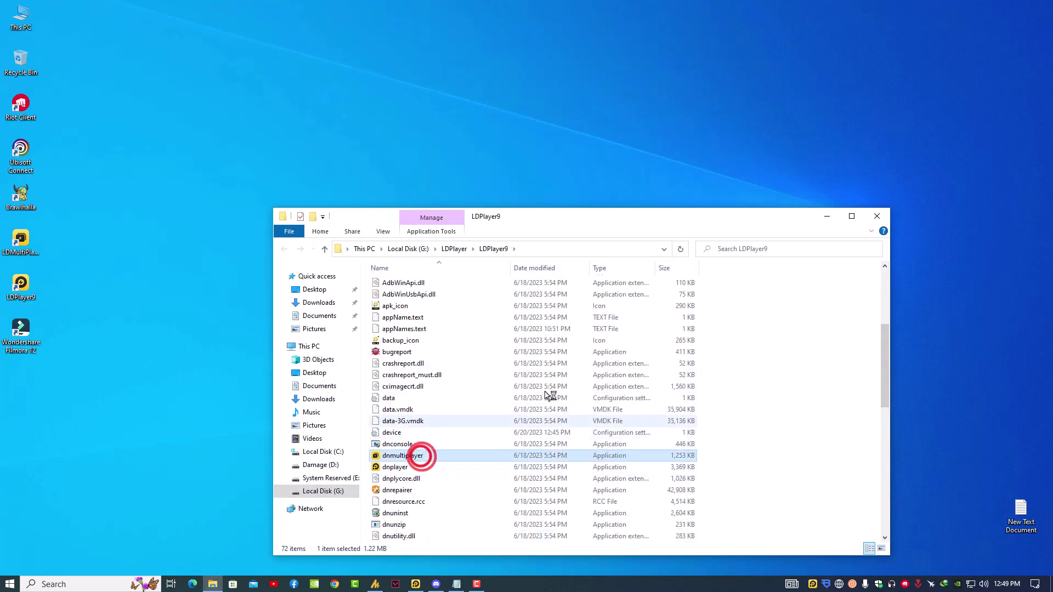
left_click(876, 216)
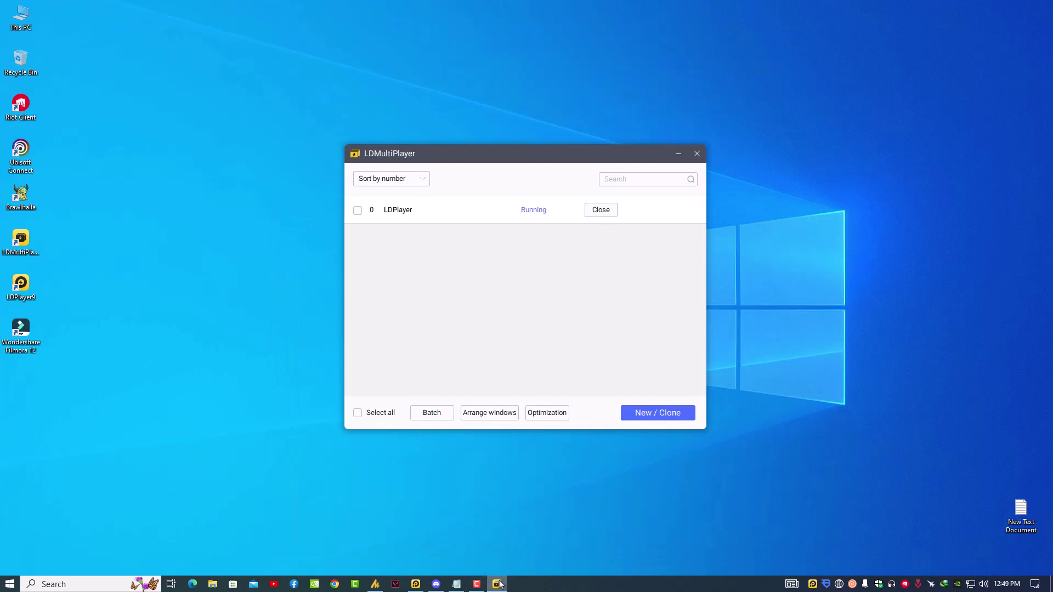
Switch to the running LDPlayer emulator and shut it down, confirming the exit.
mouse_move(415, 584)
left_click(420, 532)
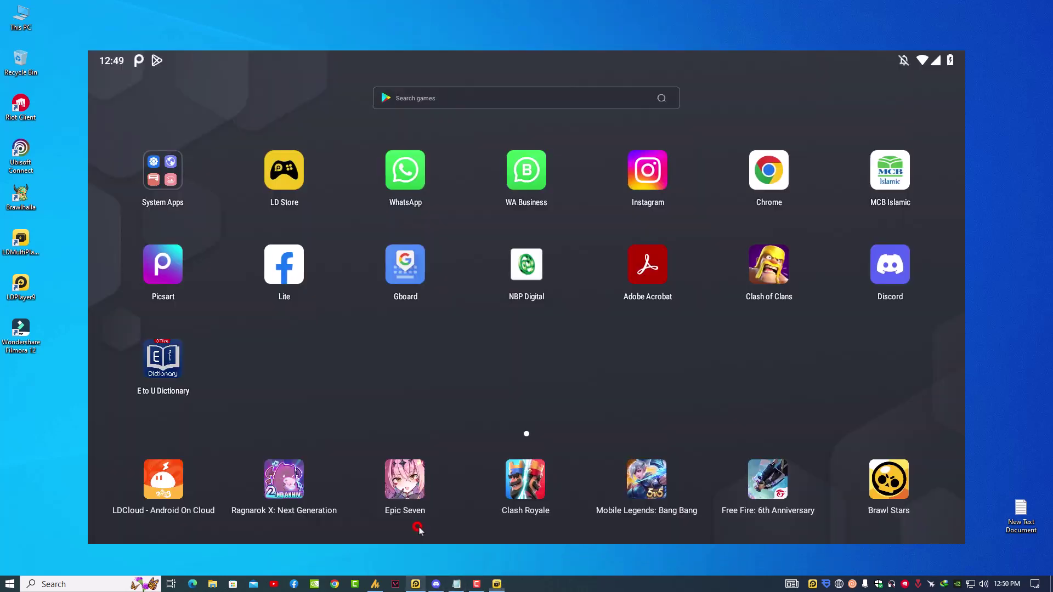
left_click(956, 41)
left_click(561, 322)
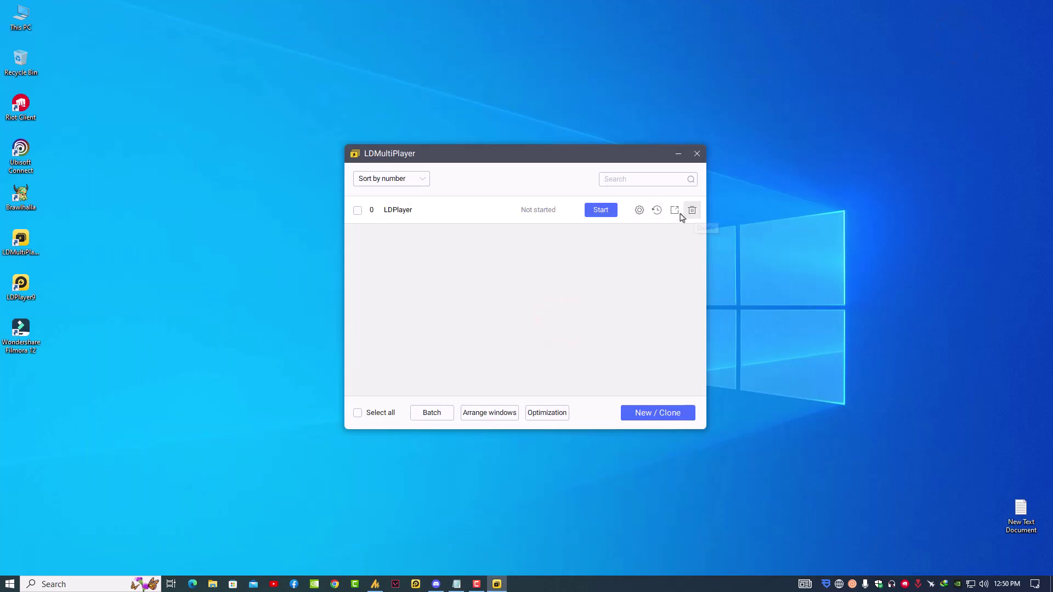
Examine the New / Clone options in LDMultiPlayer and dismiss the dialog without creating an instance.
left_click(644, 420)
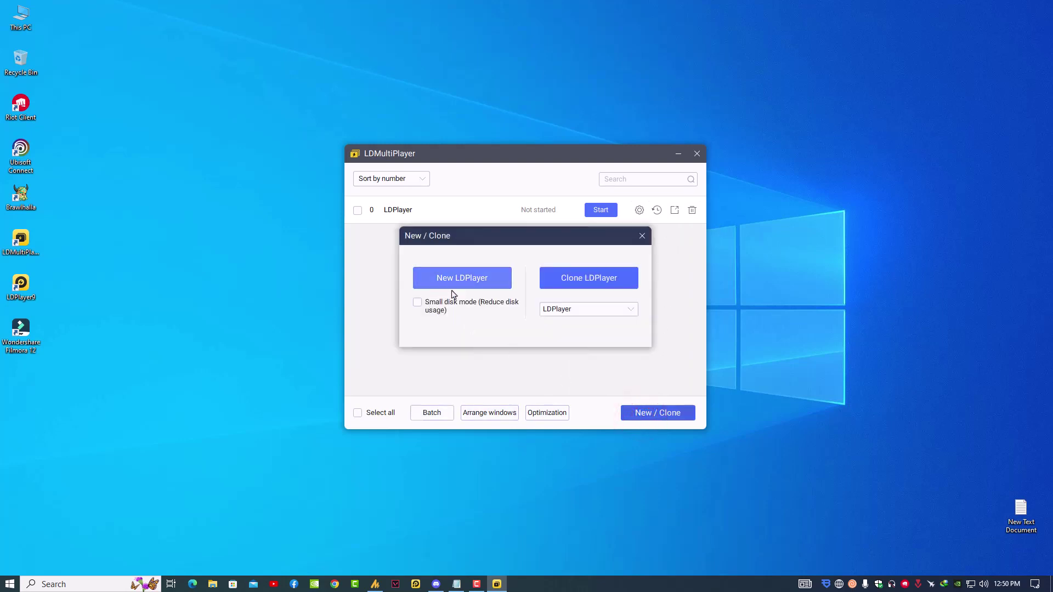
left_click_drag(510, 238, 424, 323)
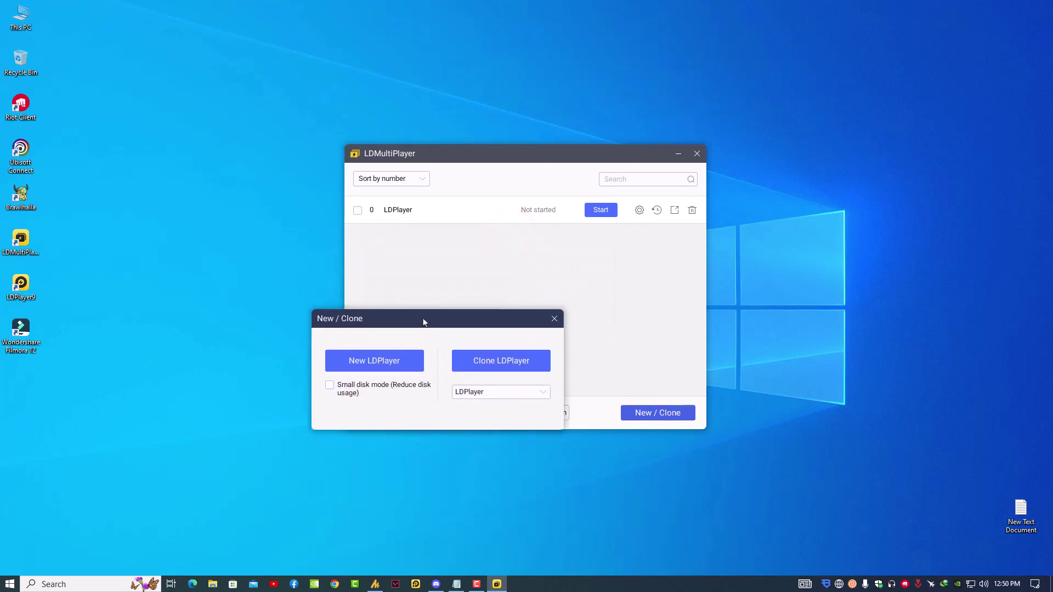
left_click_drag(473, 326, 203, 266)
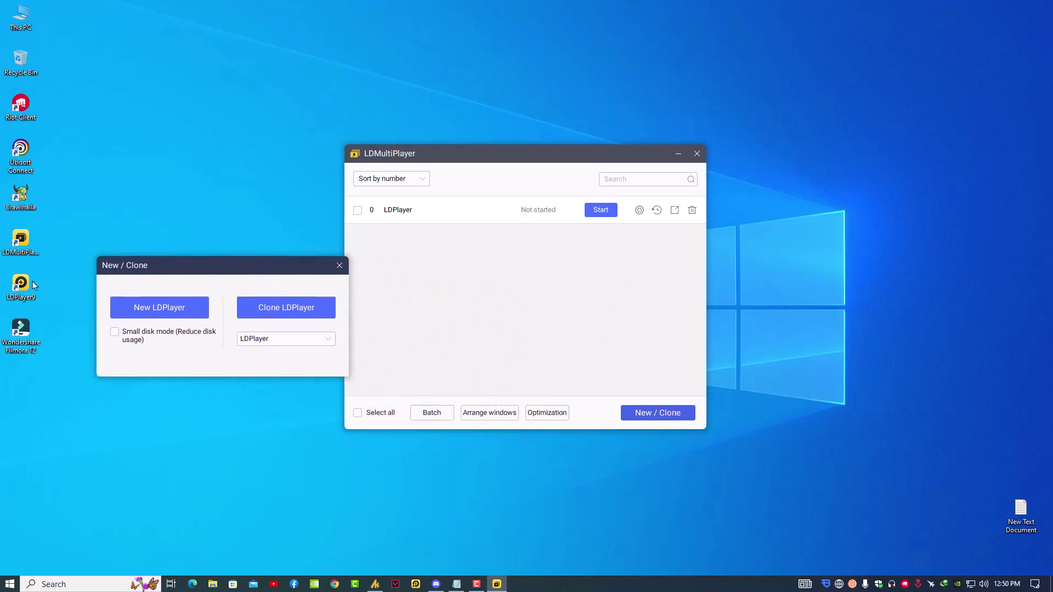
left_click(225, 269)
left_click(299, 294)
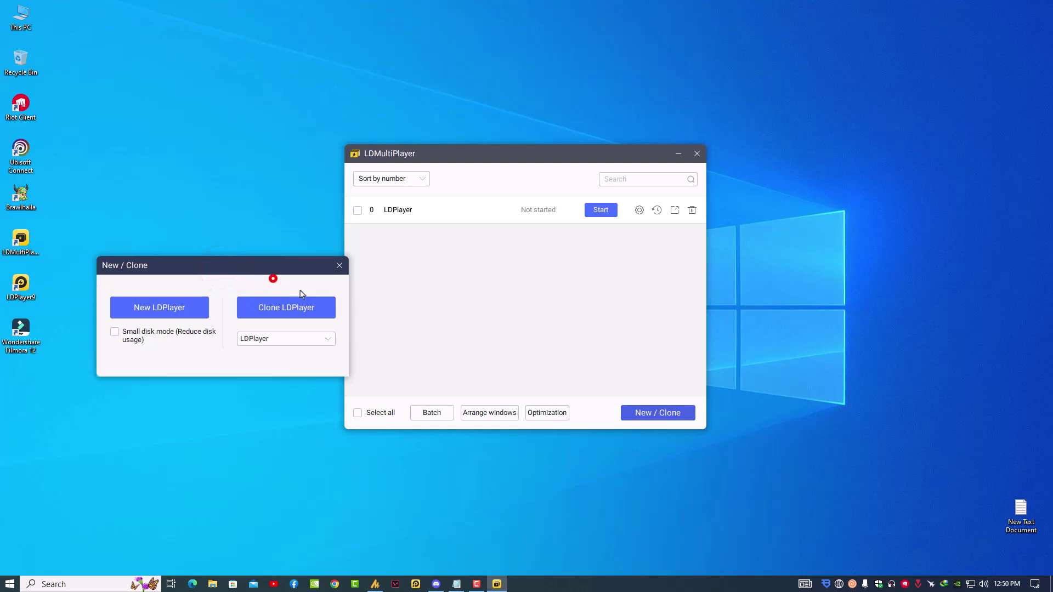
left_click(340, 265)
Move LDMultiPlayer aside, open GeForce Experience, check for graphics driver updates, and close it.
mouse_move(545, 158)
left_mouse_down()
mouse_move(583, 153)
mouse_move(469, 163)
mouse_move(475, 178)
left_mouse_up()
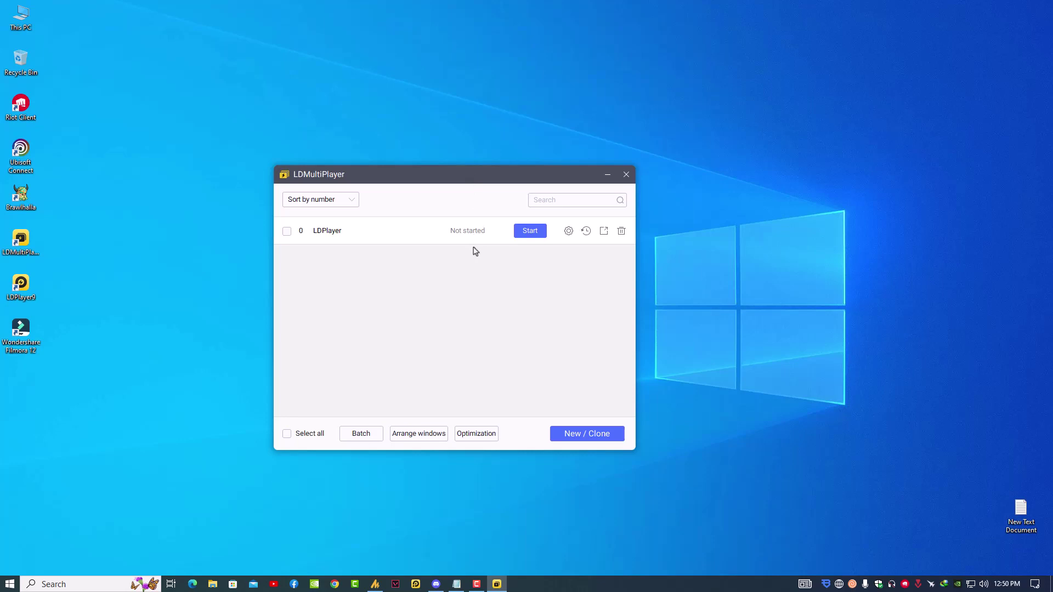
left_click_drag(438, 178, 439, 187)
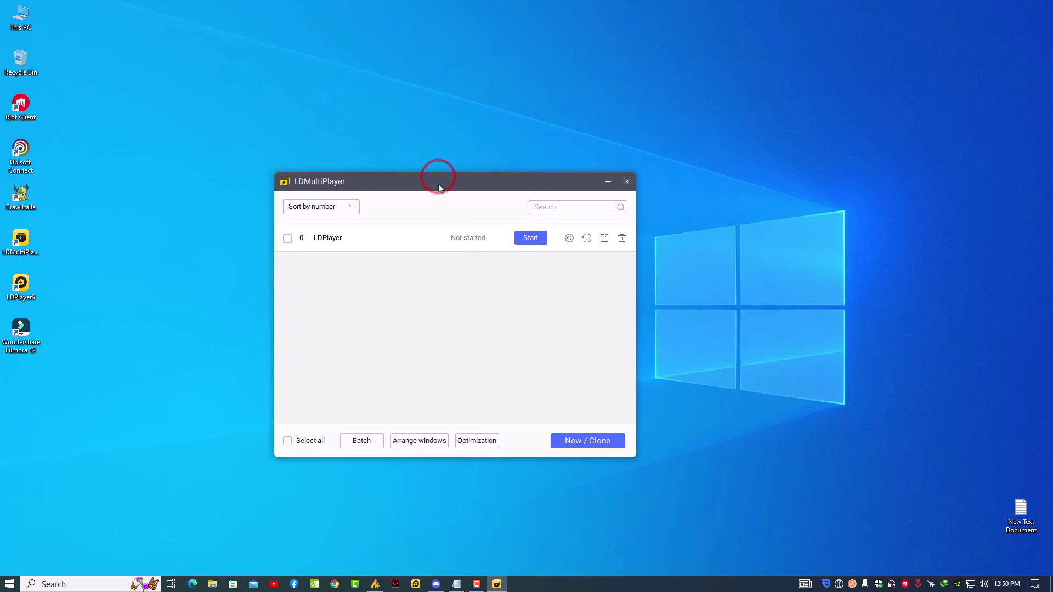
right_click(957, 584)
left_click(963, 571)
left_click_drag(446, 183, 741, 214)
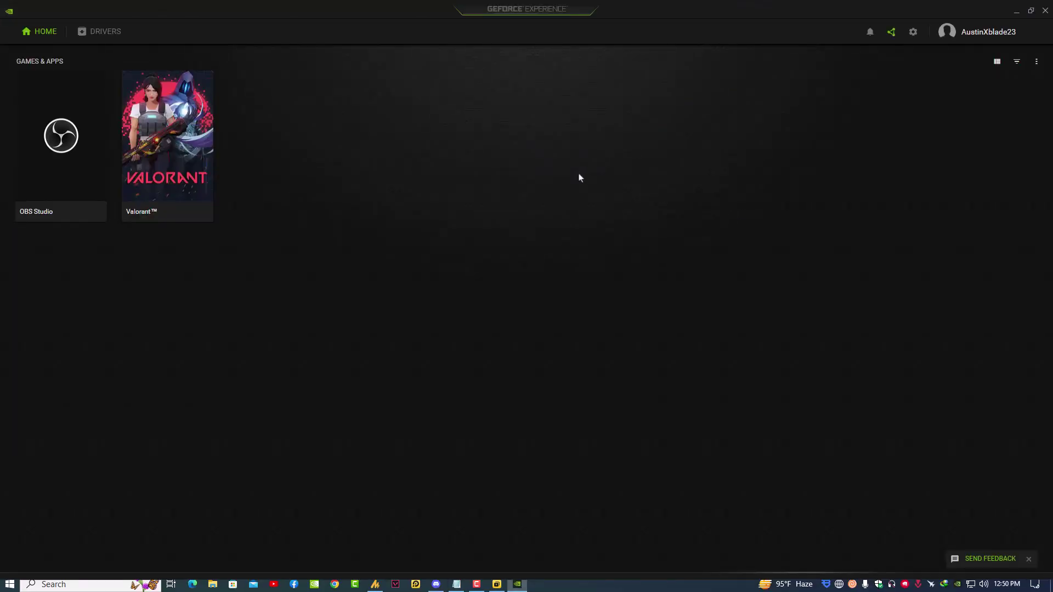
left_click(109, 33)
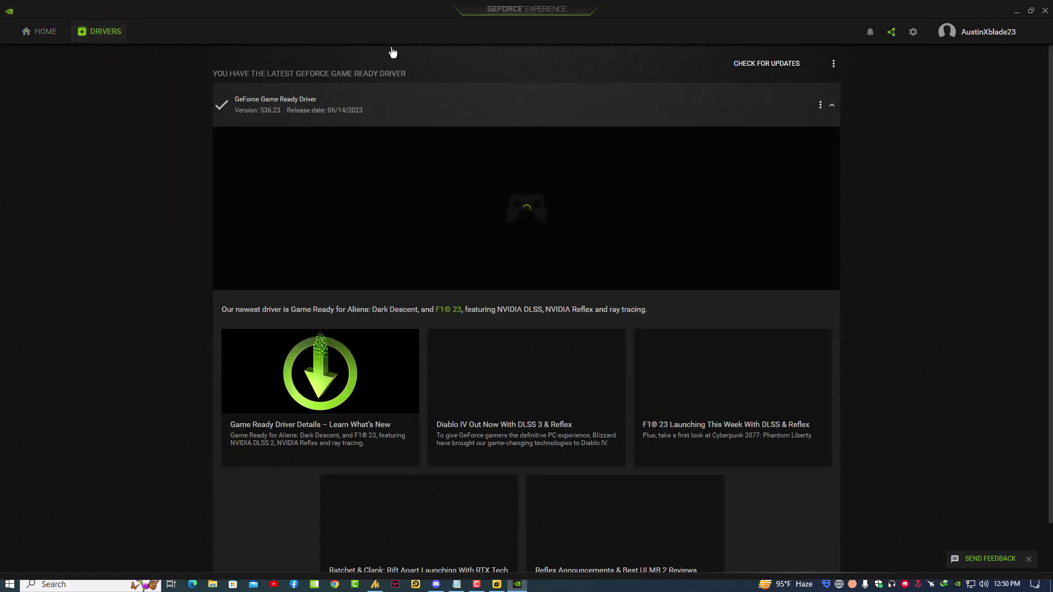
left_click(770, 64)
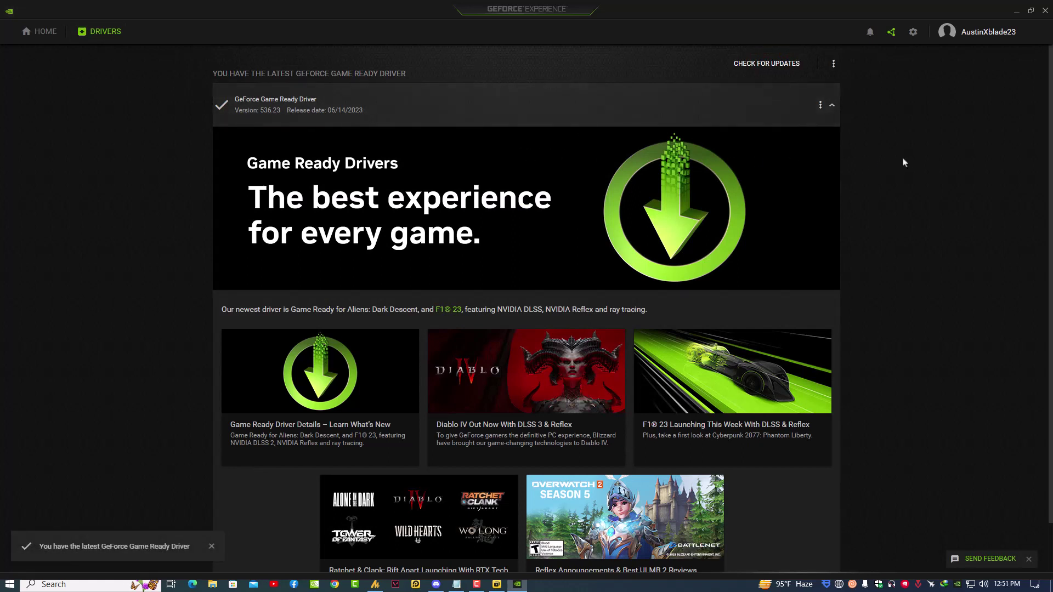
left_click(1045, 11)
Reposition the LDMultiPlayer window and close it.
left_click_drag(692, 217, 422, 199)
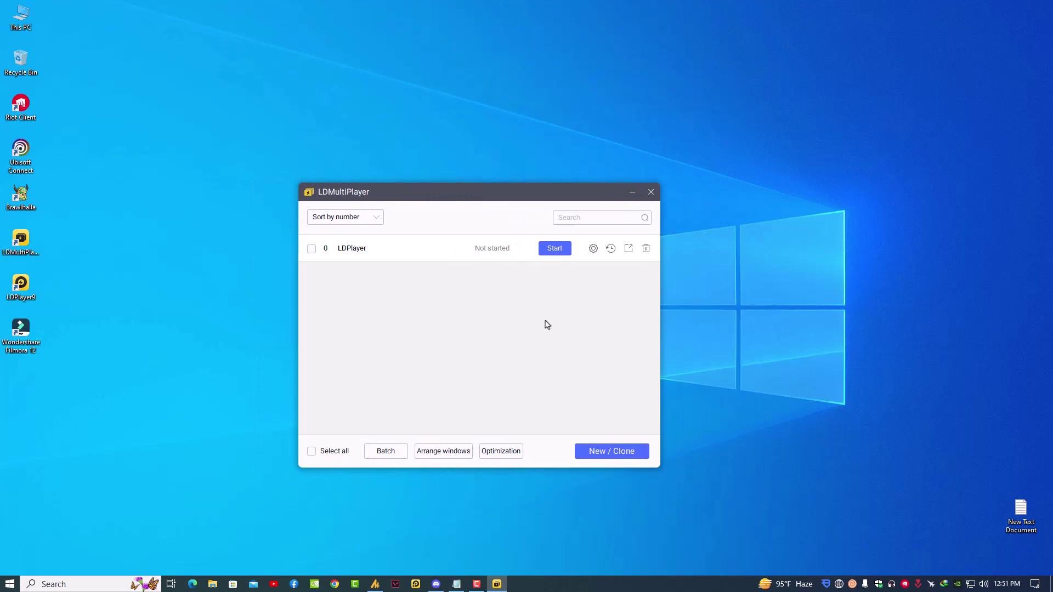
left_click(650, 192)
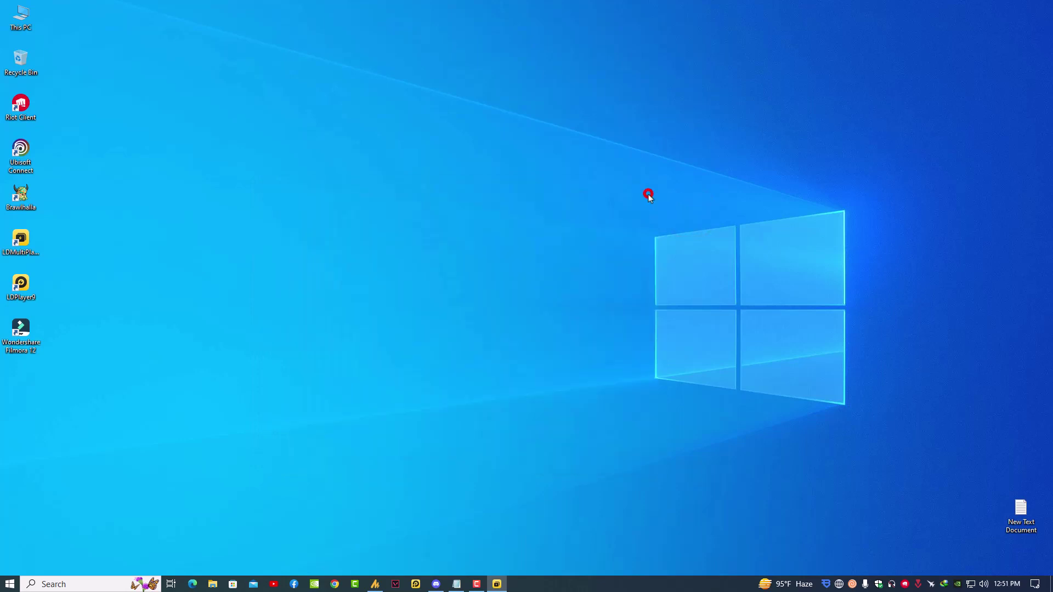